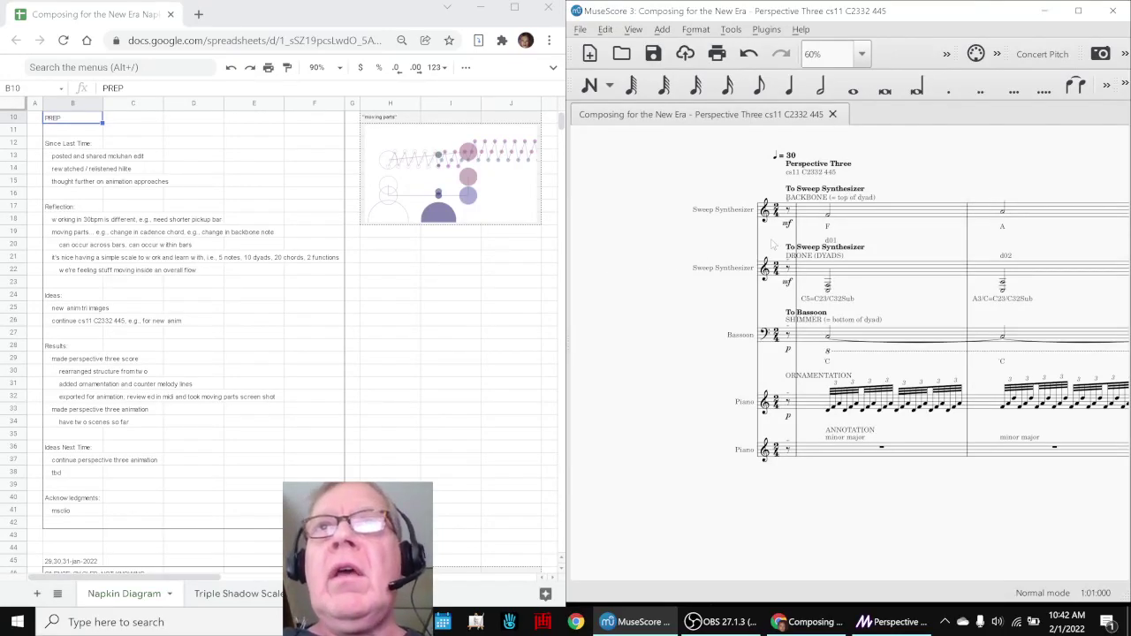
Step: Play the opening Sweep Synthesizer measure of the score briefly, then stop it
{"action": "left_click", "coordinate": [850, 217]}
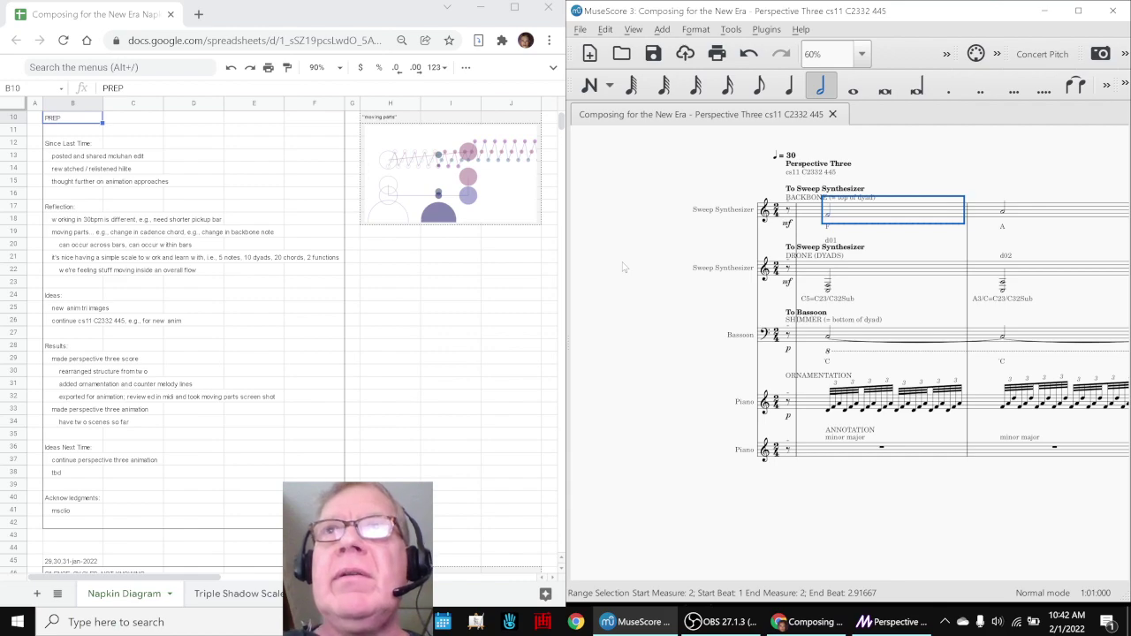
{"action": "key", "text": "space"}
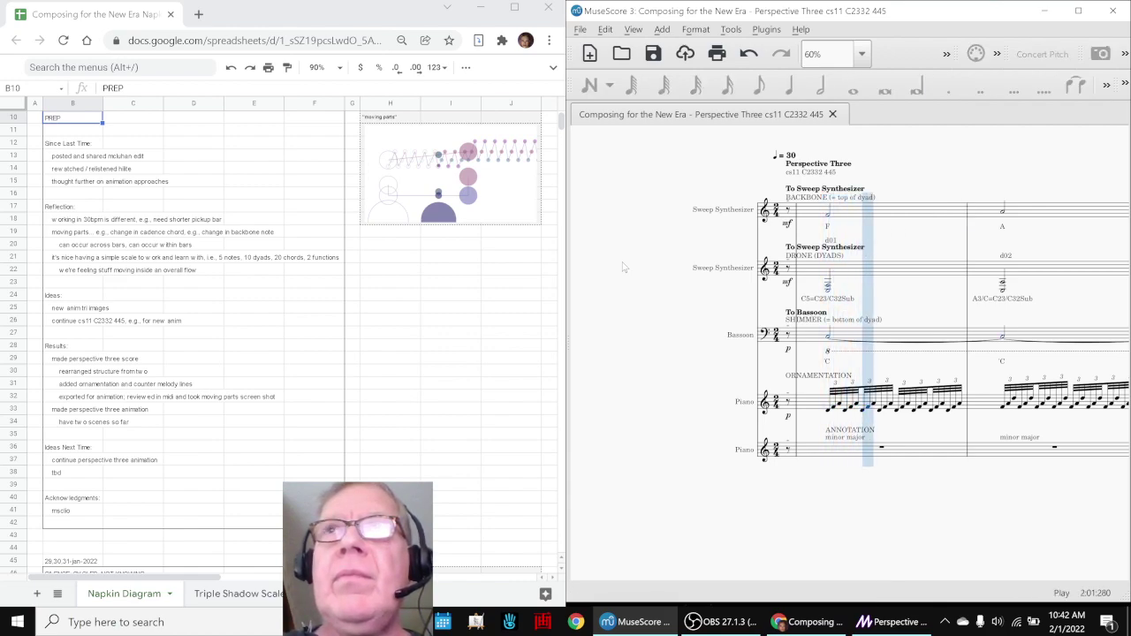
{"action": "key", "text": "space"}
Step: In Magic, play the composite scene's audio inputs, then stop and rewind them
{"action": "left_click", "coordinate": [856, 628]}
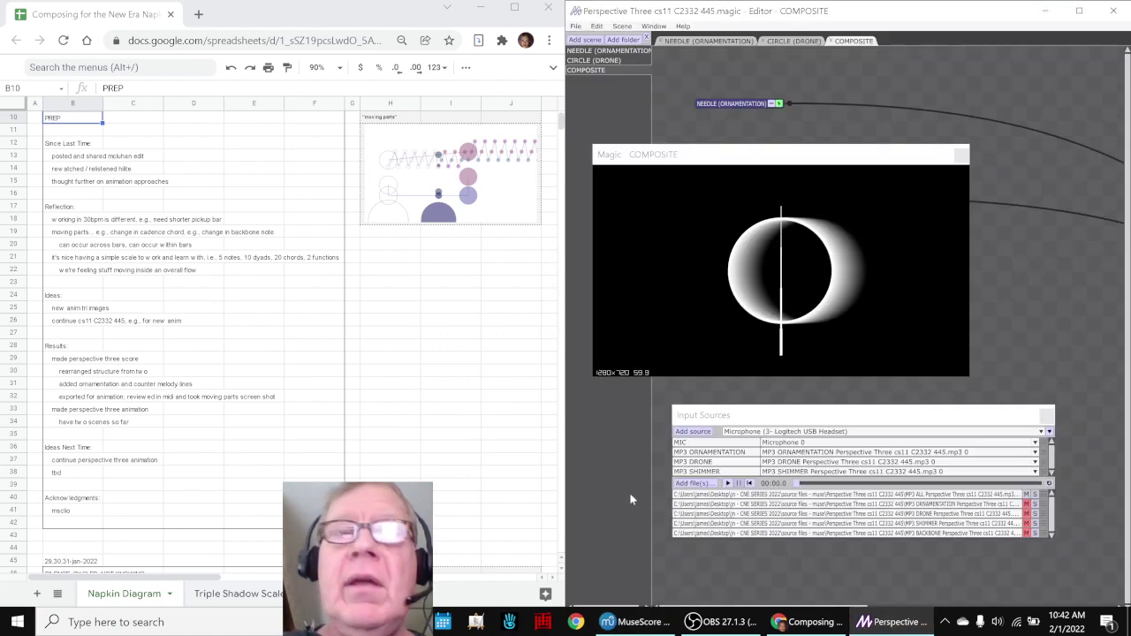
{"action": "key", "text": "space"}
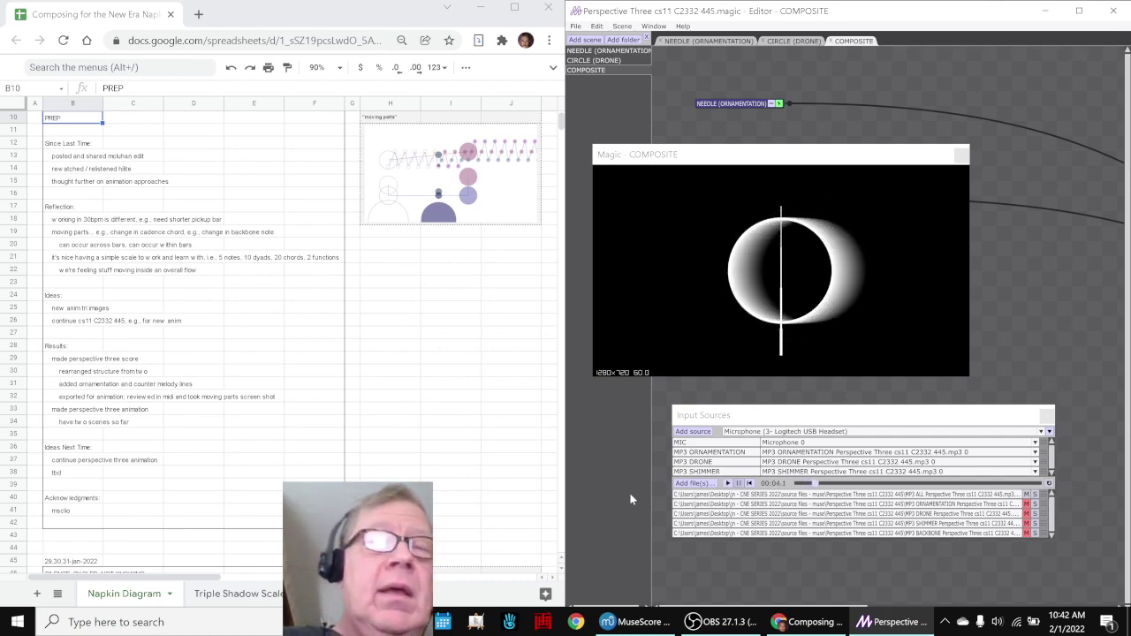
{"action": "key", "text": "space"}
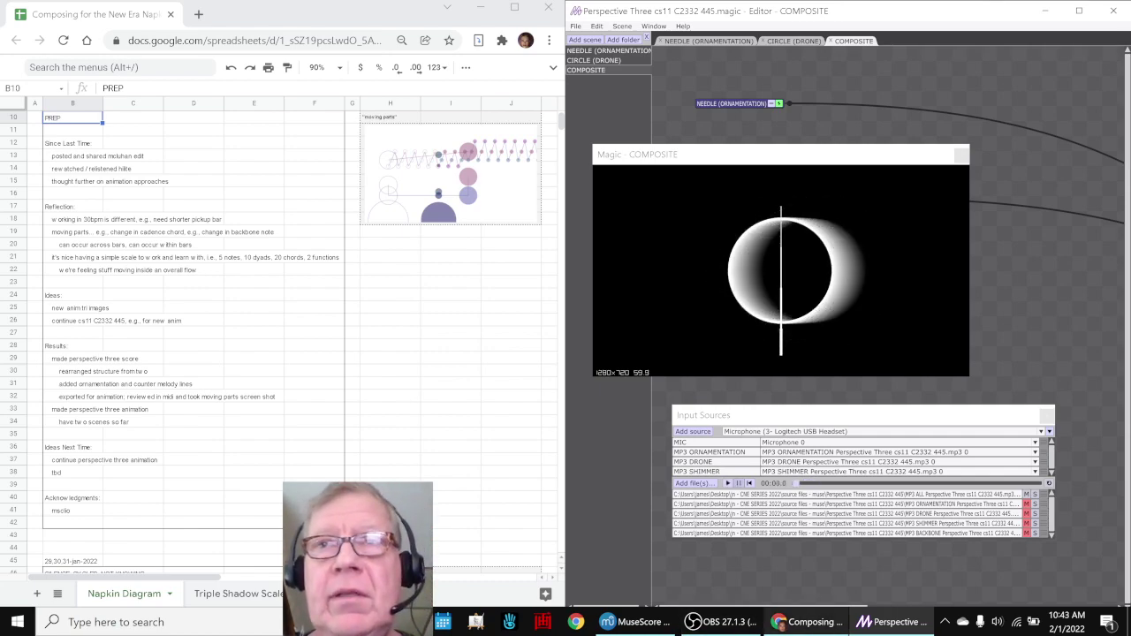
Step: Check the live stream information in OBS, then return to the 'working in 30bpm' note
{"action": "left_click", "coordinate": [737, 627]}
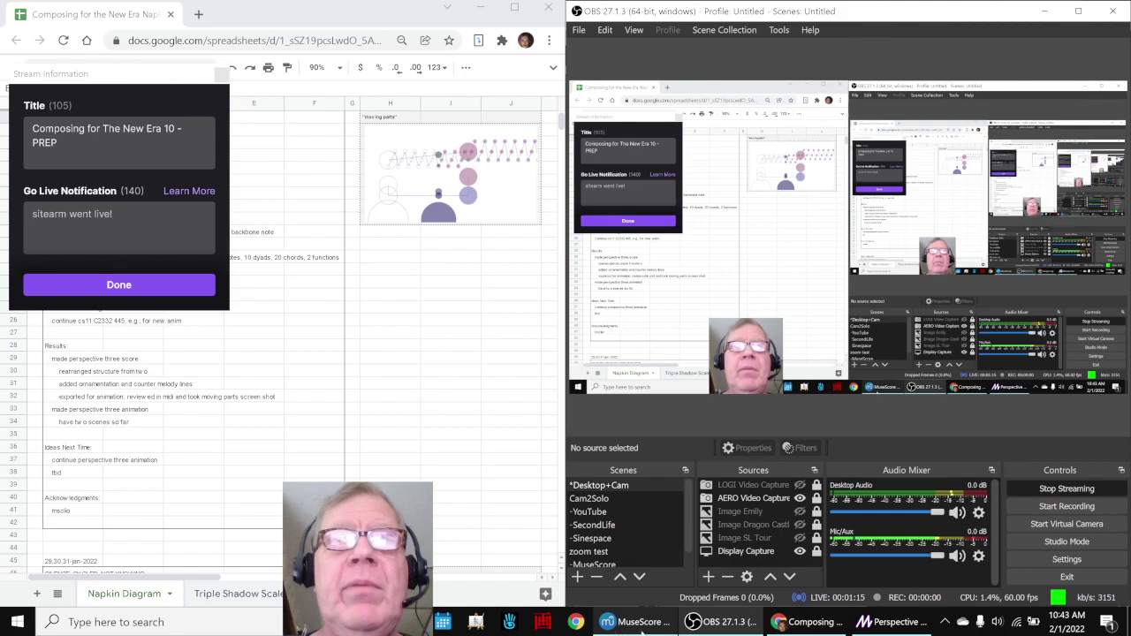
{"action": "left_click", "coordinate": [696, 625]}
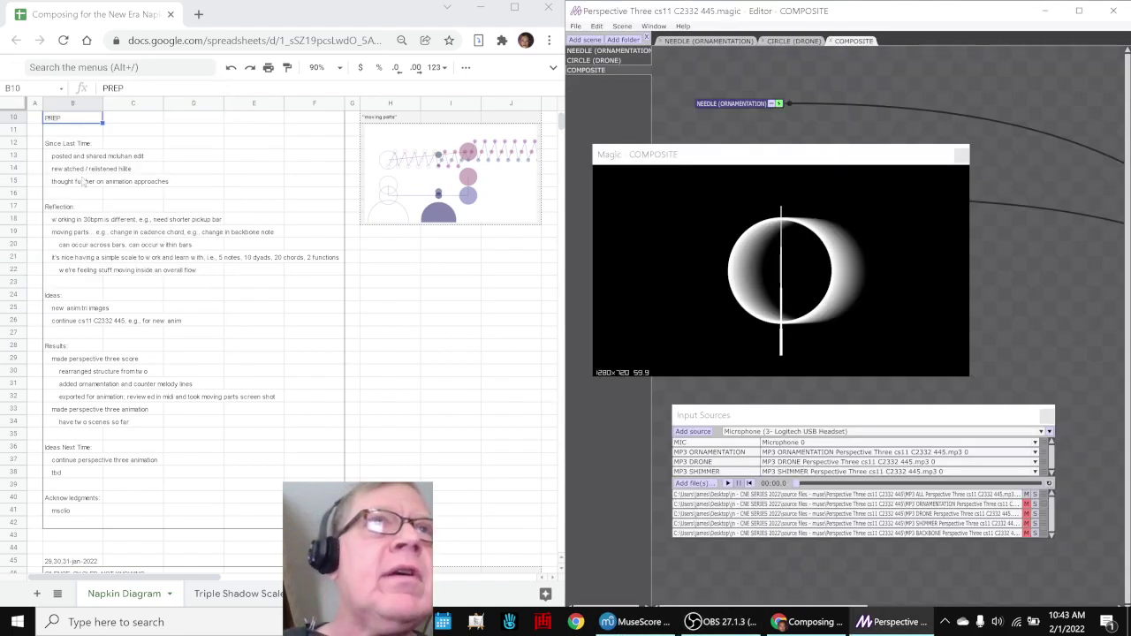
{"action": "left_click", "coordinate": [67, 223]}
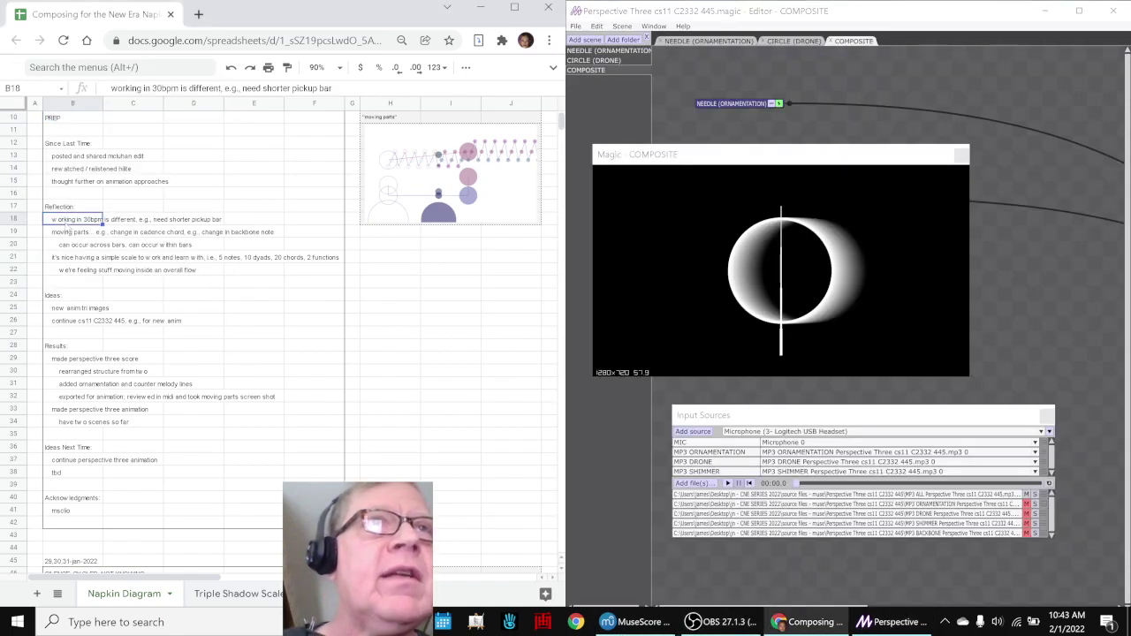
Step: Inspect the score's tempo 30 marking, opening Sweep Synthesizer measure and eighth rest, then the moving-parts image
{"action": "left_click", "coordinate": [632, 622]}
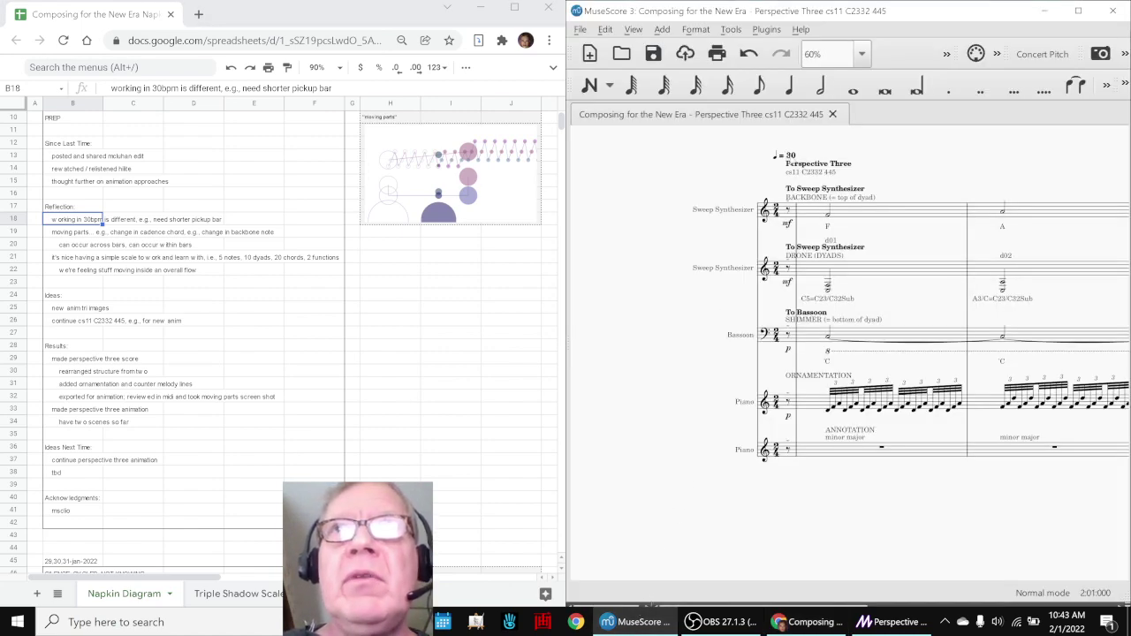
{"action": "left_click", "coordinate": [789, 156]}
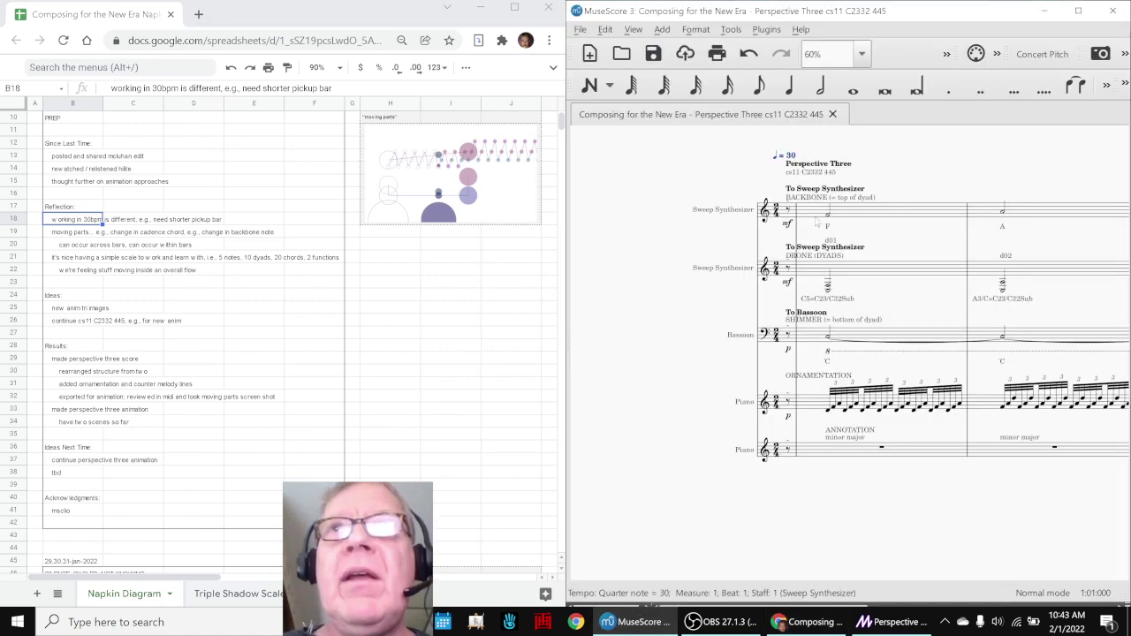
{"action": "left_click", "coordinate": [846, 217]}
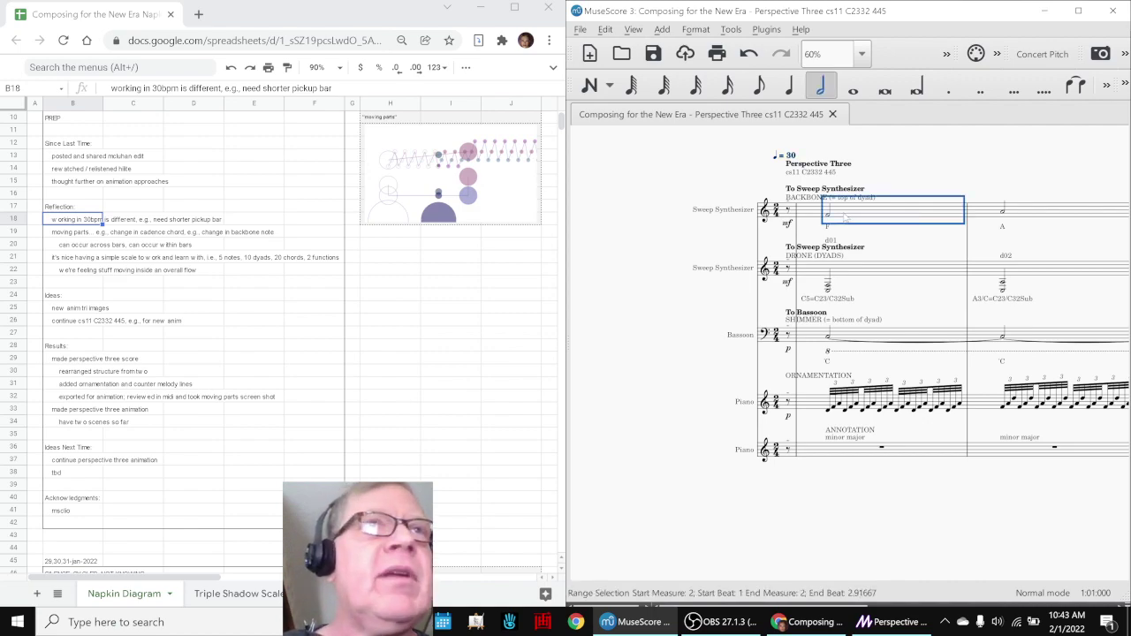
{"action": "left_click", "coordinate": [790, 212]}
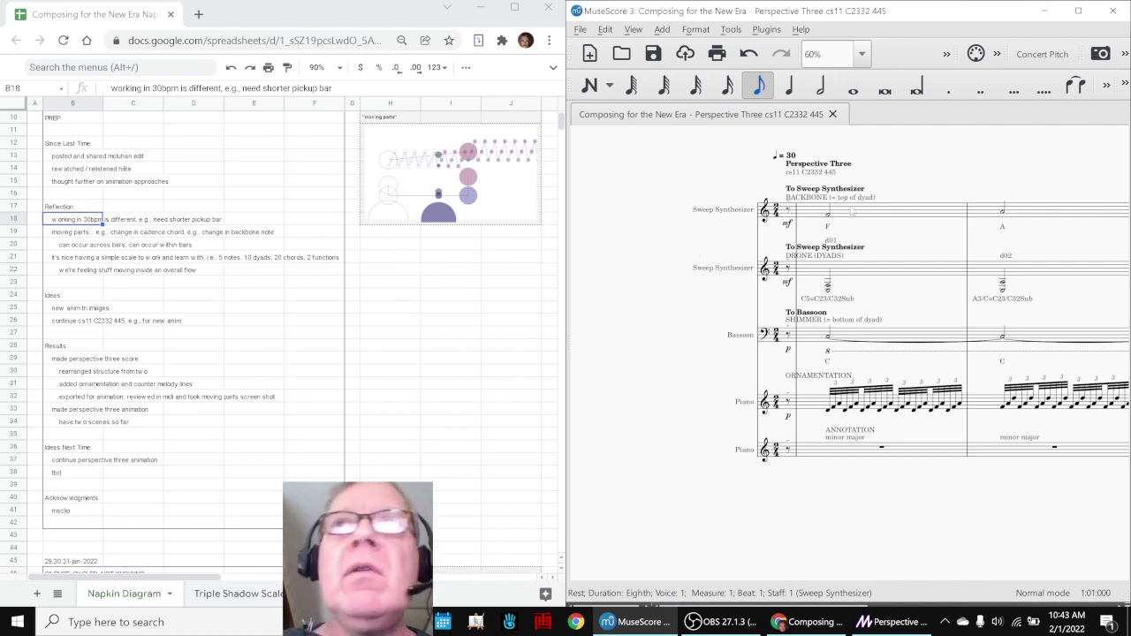
{"action": "left_click", "coordinate": [865, 214]}
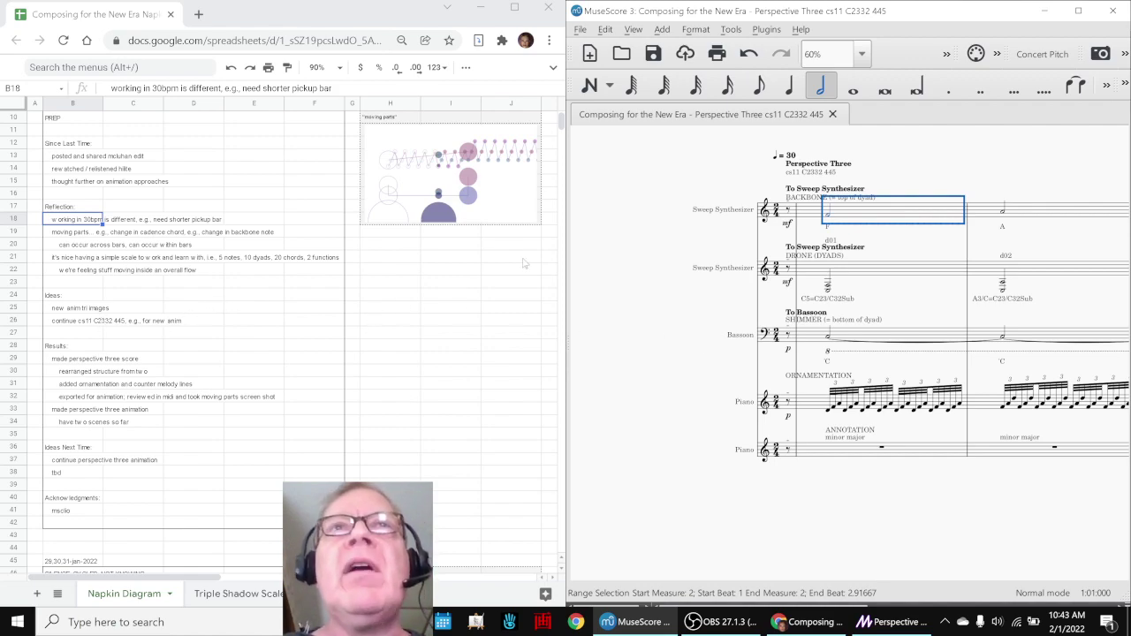
{"action": "left_click", "coordinate": [420, 159]}
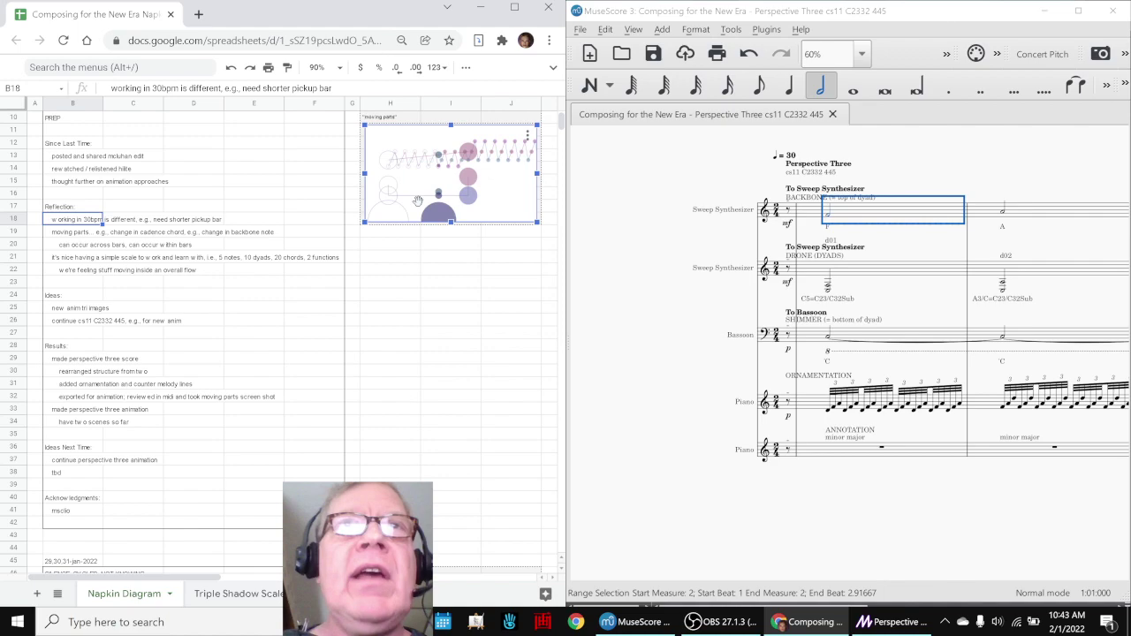
{"action": "scroll", "coordinate": [422, 320], "scroll_direction": "down", "scroll_amount": 5}
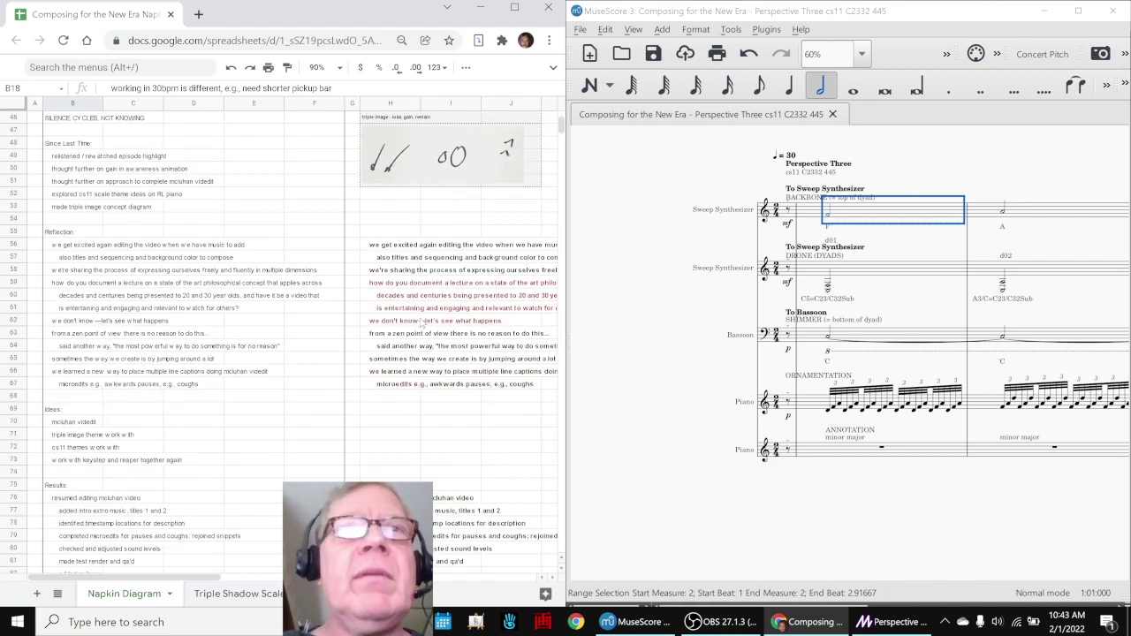
{"action": "left_click", "coordinate": [417, 256]}
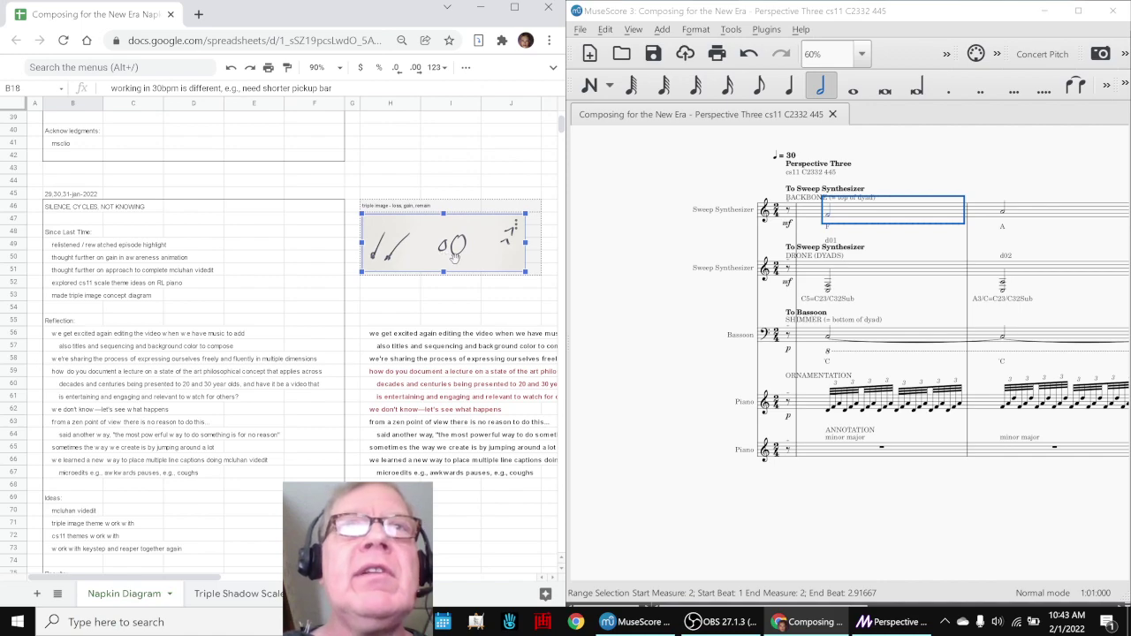
{"action": "scroll", "coordinate": [508, 263], "scroll_direction": "up", "scroll_amount": 5}
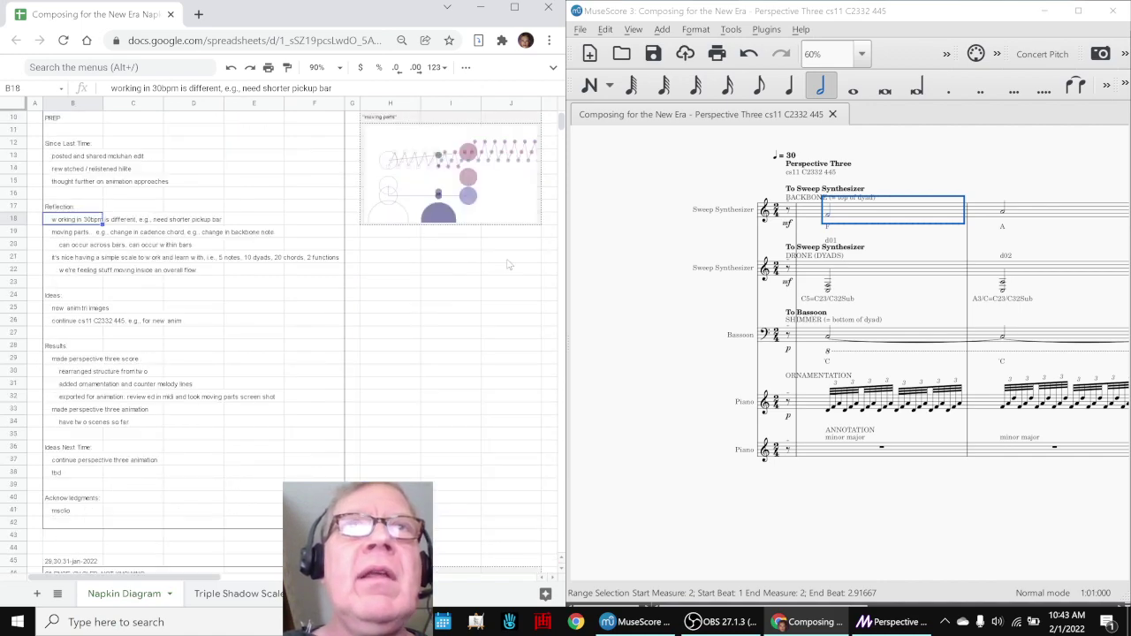
{"action": "left_click", "coordinate": [495, 196]}
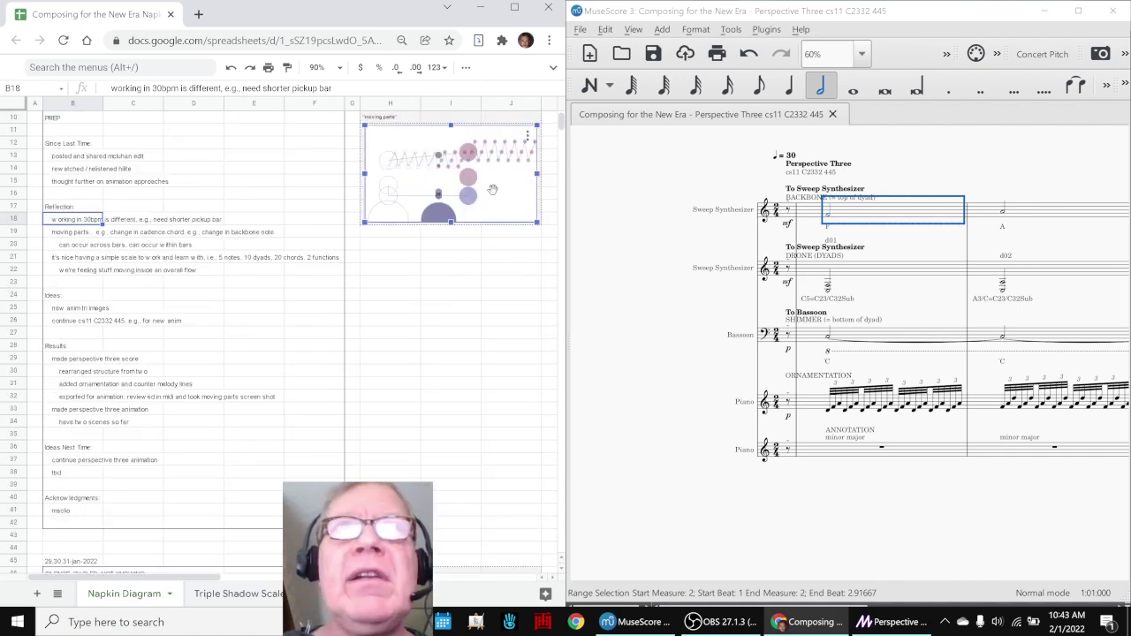
{"action": "left_click", "coordinate": [895, 216]}
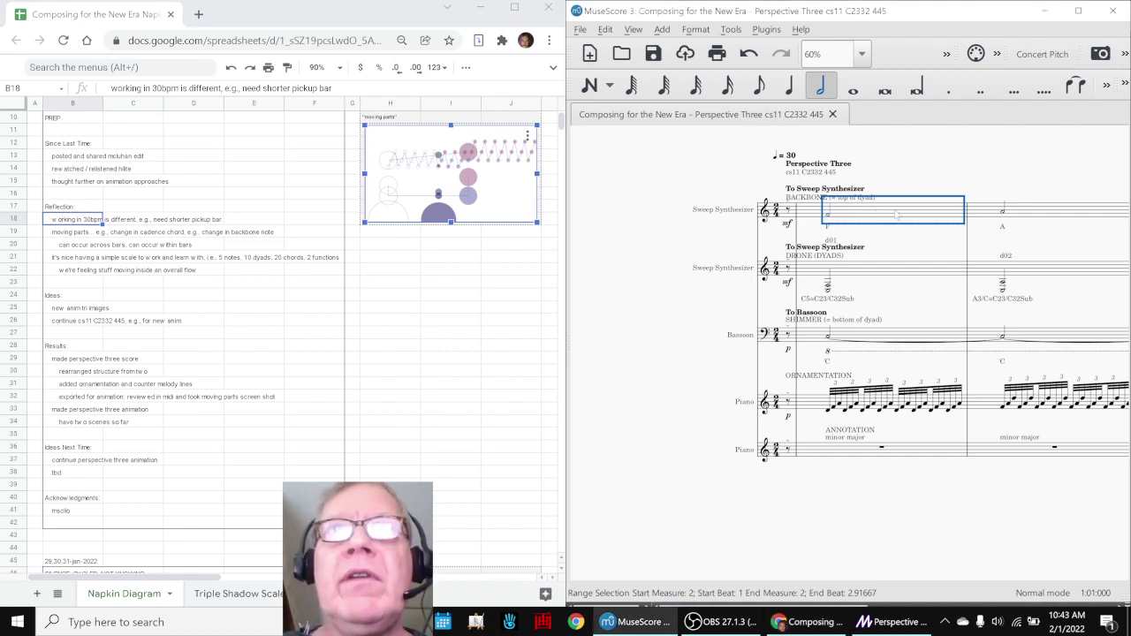
{"action": "left_click", "coordinate": [826, 409]}
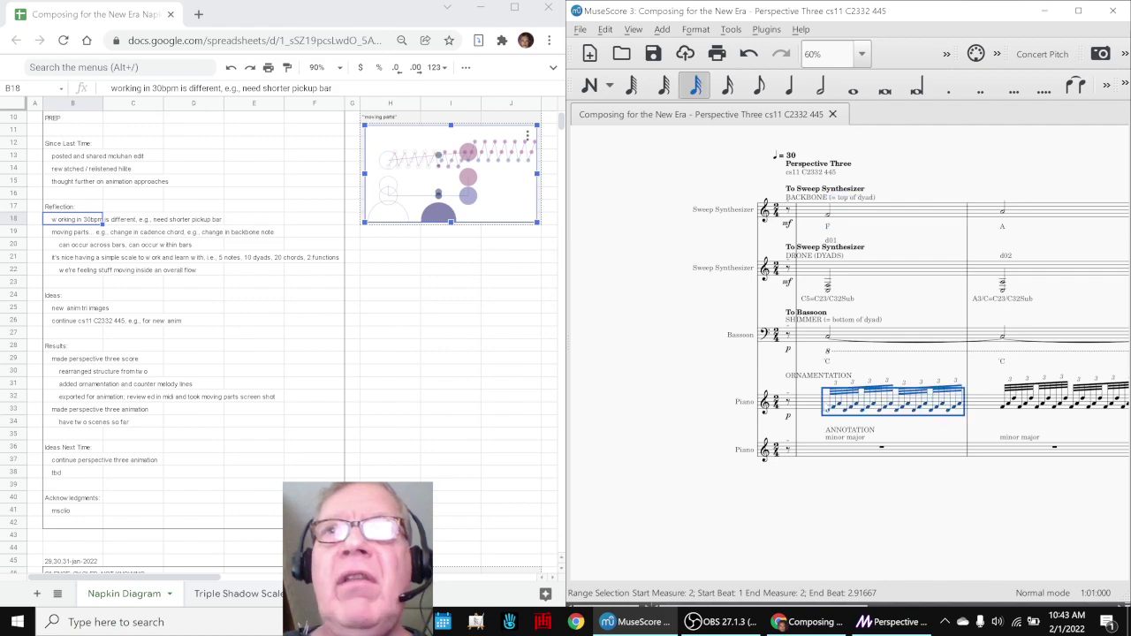
{"action": "left_click", "coordinate": [510, 160]}
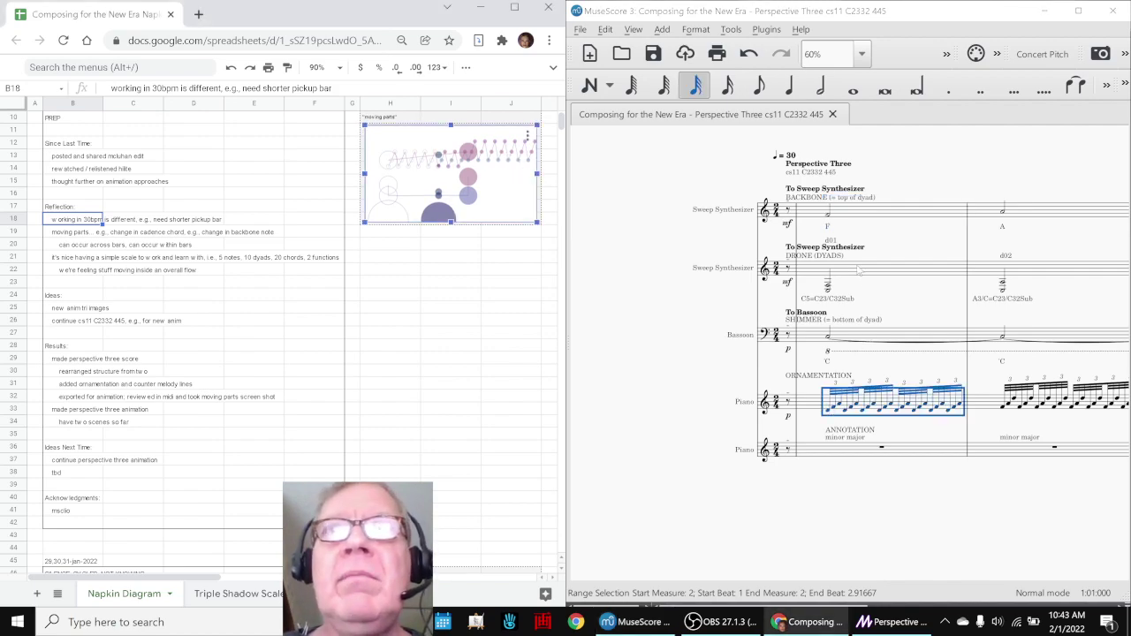
{"action": "left_click", "coordinate": [862, 336]}
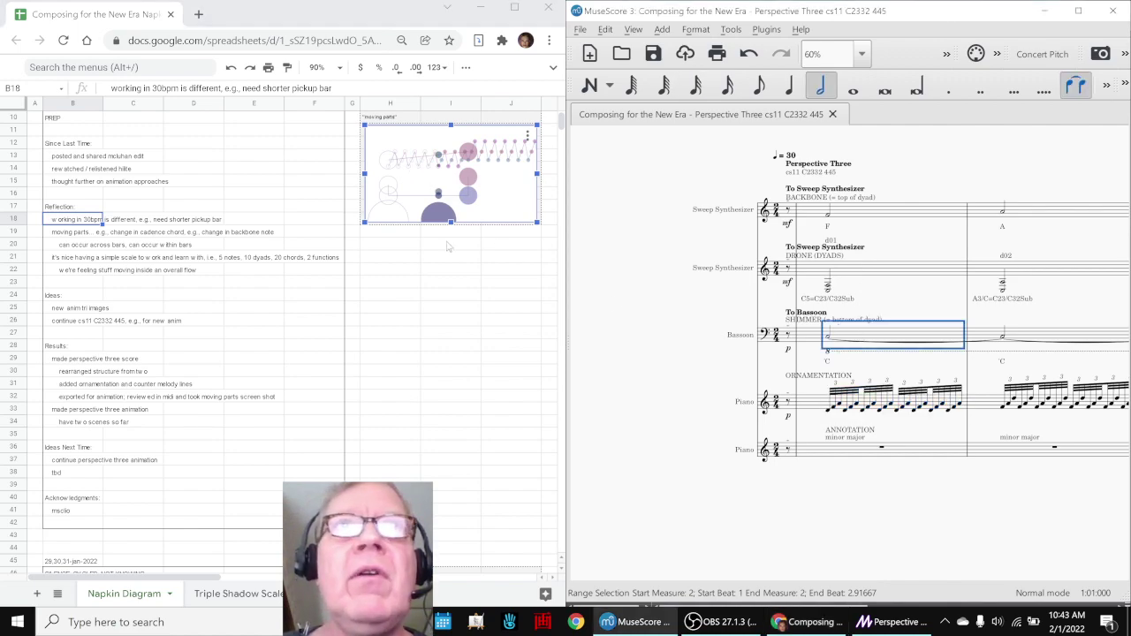
{"action": "left_click", "coordinate": [438, 282]}
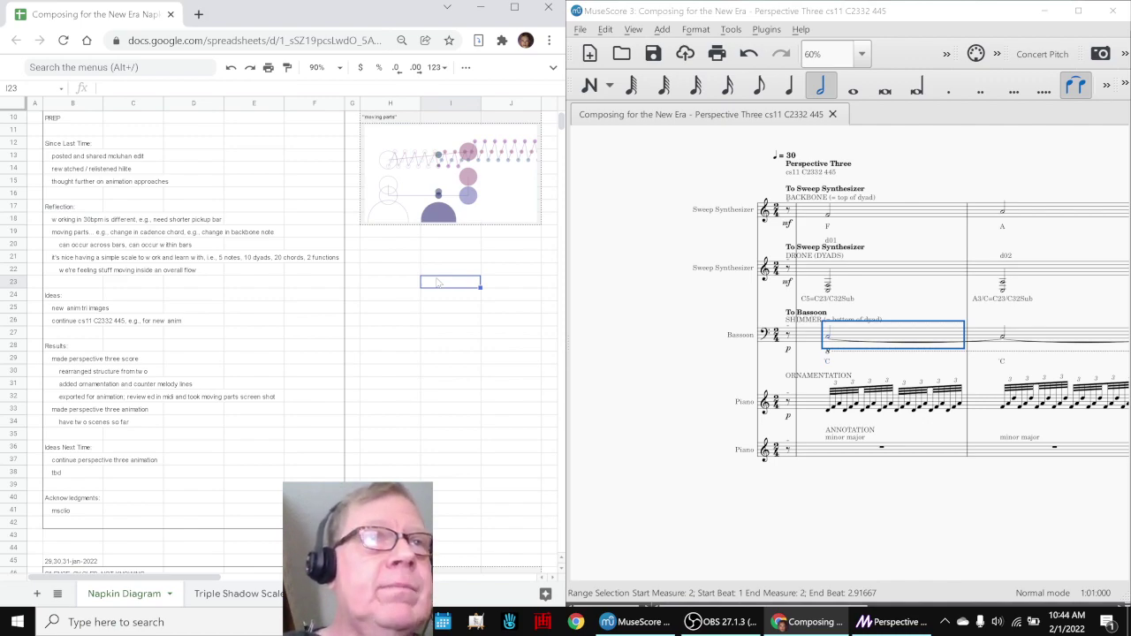
{"action": "left_click", "coordinate": [633, 377]}
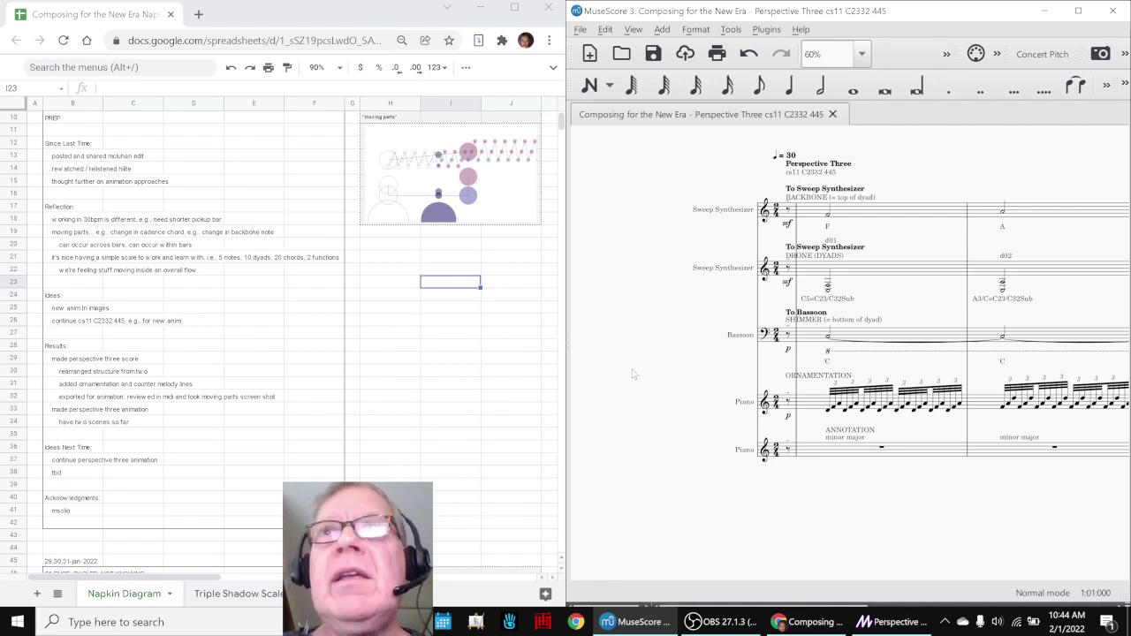
{"action": "mouse_move", "coordinate": [891, 629]}
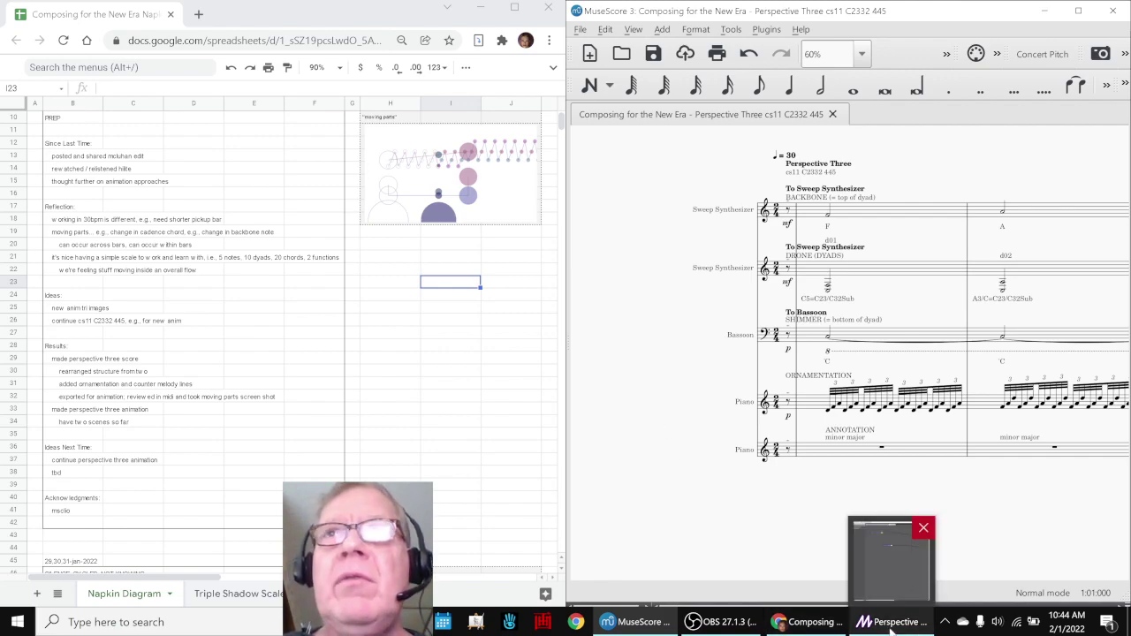
{"action": "left_click", "coordinate": [891, 629]}
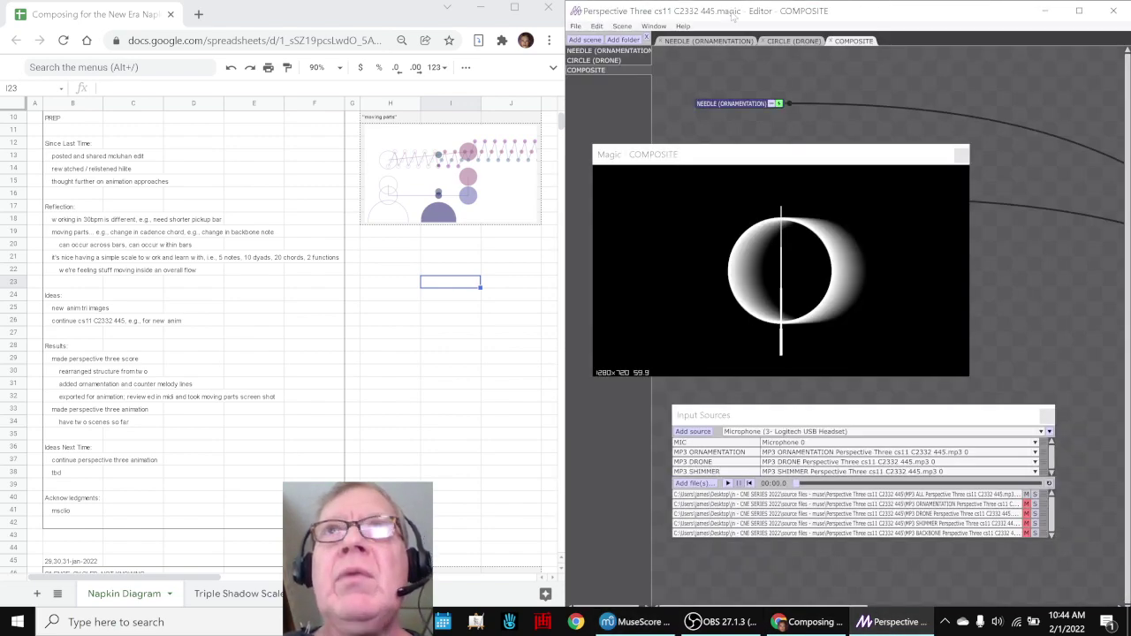
Step: Show the NEEDLE (ORNAMENTATION) scene with its needle-only preview in Magic
{"action": "left_click", "coordinate": [710, 41]}
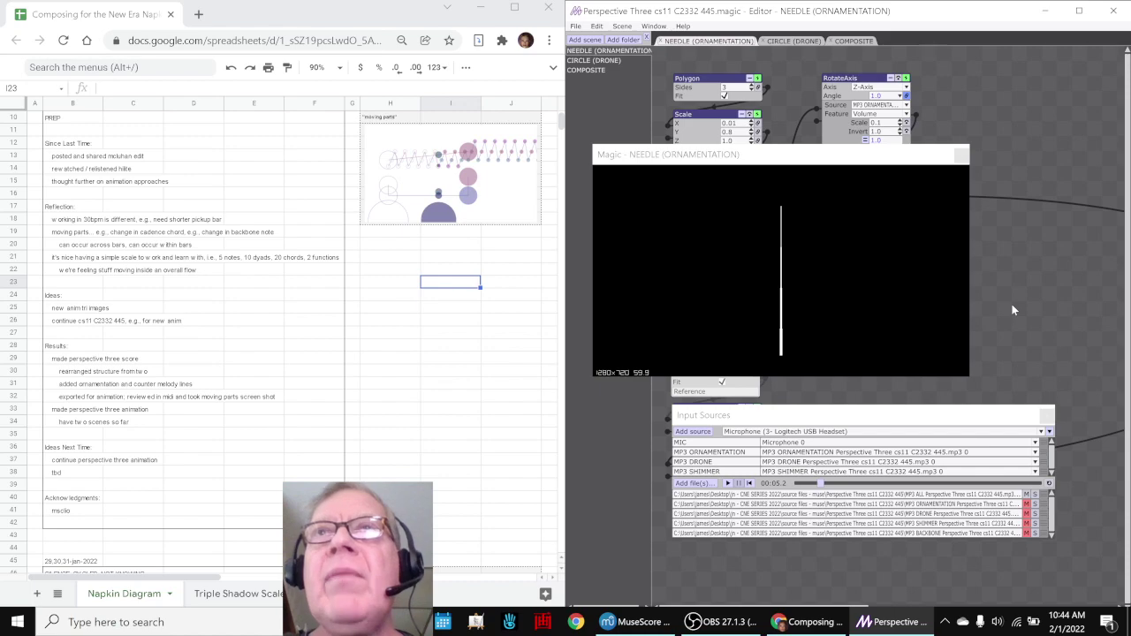
Step: Show the CIRCLE (DRONE) scene with its hollow circle preview
{"action": "left_click", "coordinate": [806, 43]}
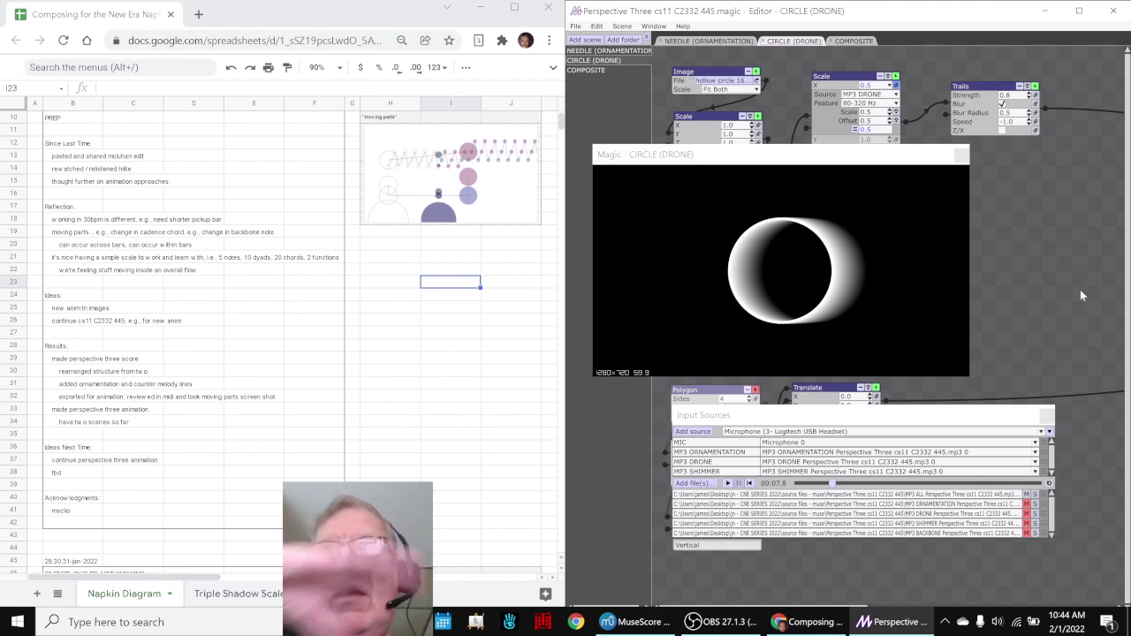
Step: Maximize the Perspective Three score and play it through to the D.S. al Fine section
{"action": "left_click", "coordinate": [632, 623]}
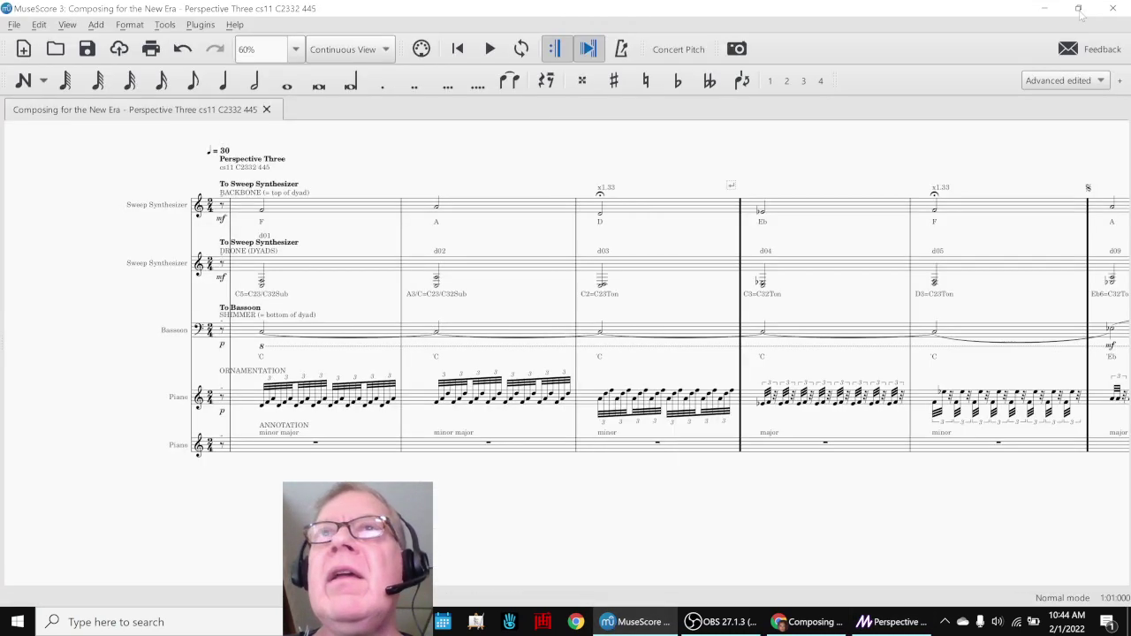
{"action": "left_click", "coordinate": [1079, 10]}
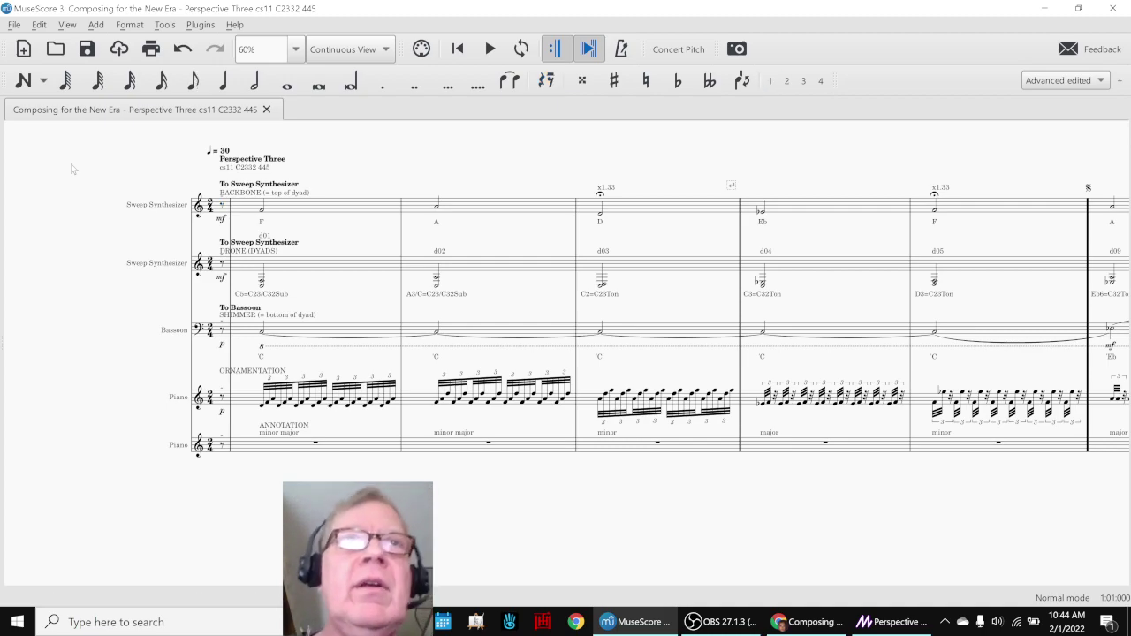
{"action": "key", "text": "space"}
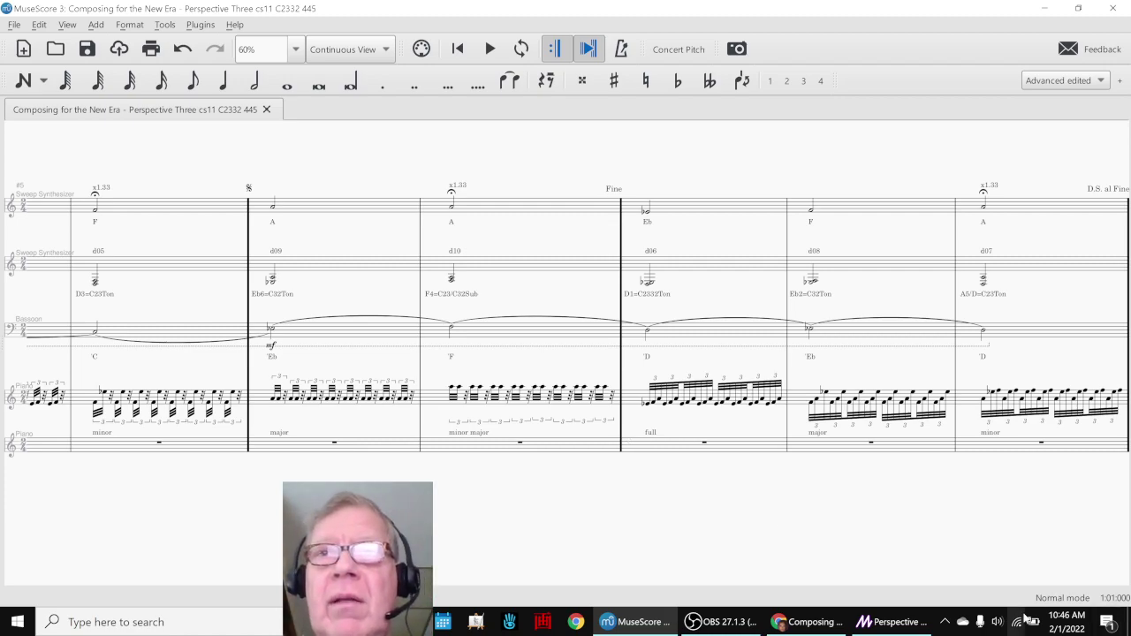
{"action": "left_click", "coordinate": [919, 629]}
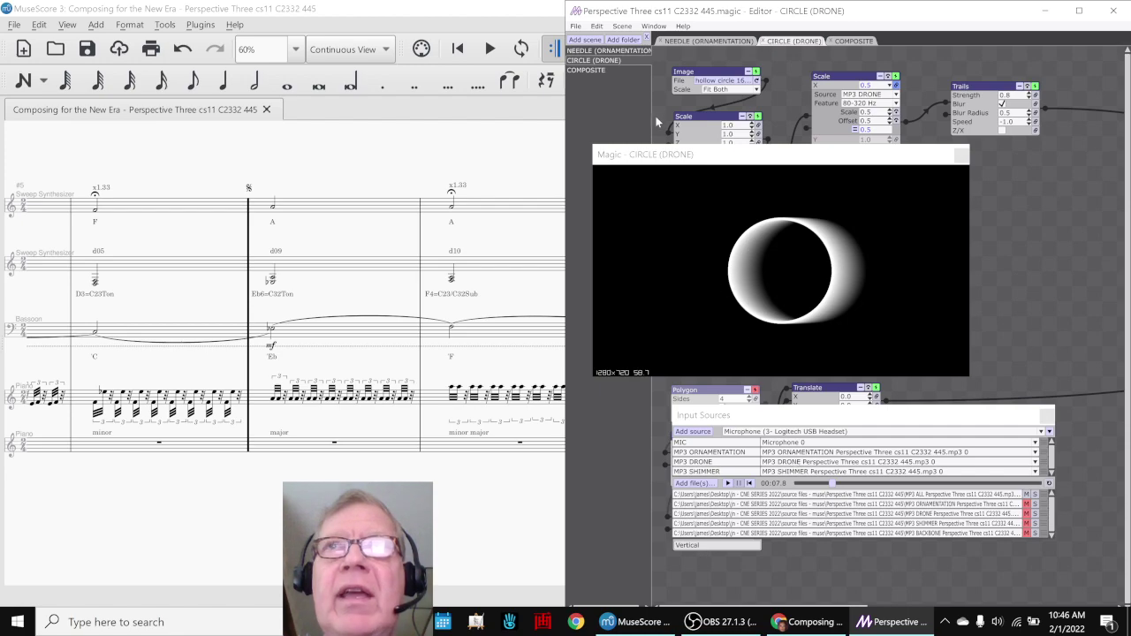
Step: Return Magic to the NEEDLE (ORNAMENTATION) scene, glance at OBS, and bring up the spreadsheet notes
{"action": "left_click", "coordinate": [707, 41]}
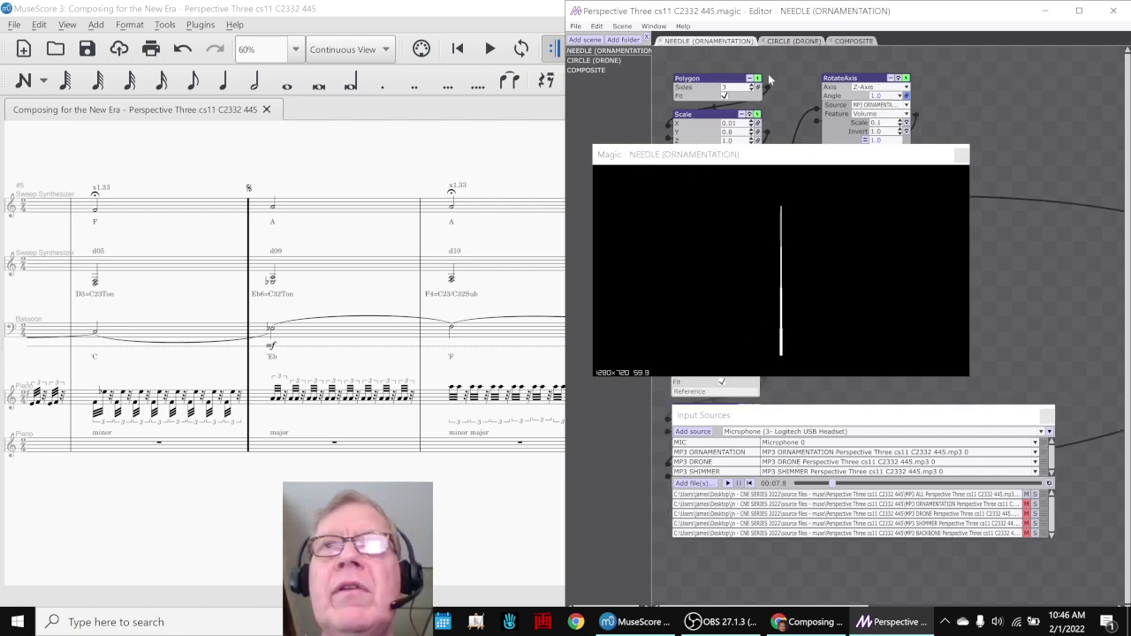
{"action": "left_click", "coordinate": [699, 624]}
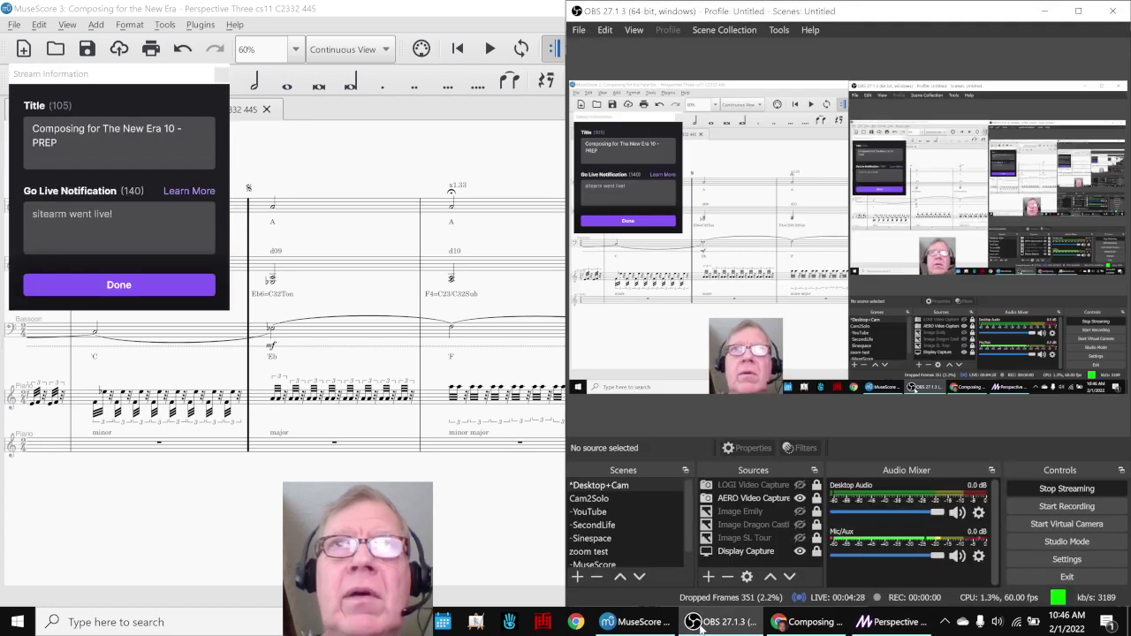
{"action": "left_click", "coordinate": [694, 622]}
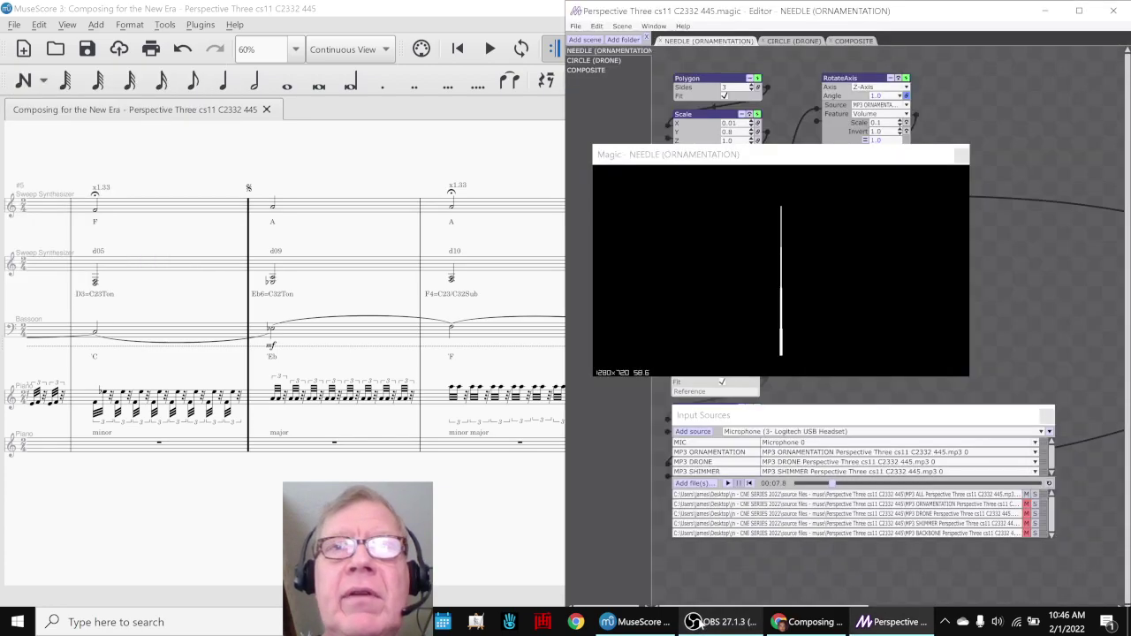
{"action": "left_click", "coordinate": [800, 624]}
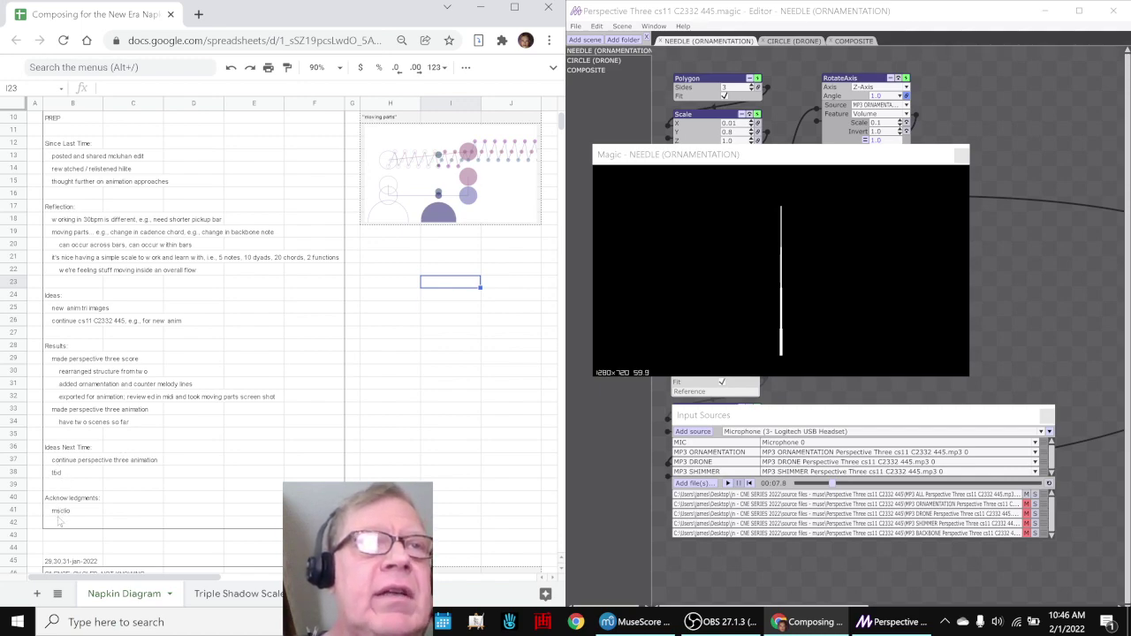
Step: Select the acknowledgment in cell B41, then show the OBS streaming window beside the notes
{"action": "left_click", "coordinate": [61, 511]}
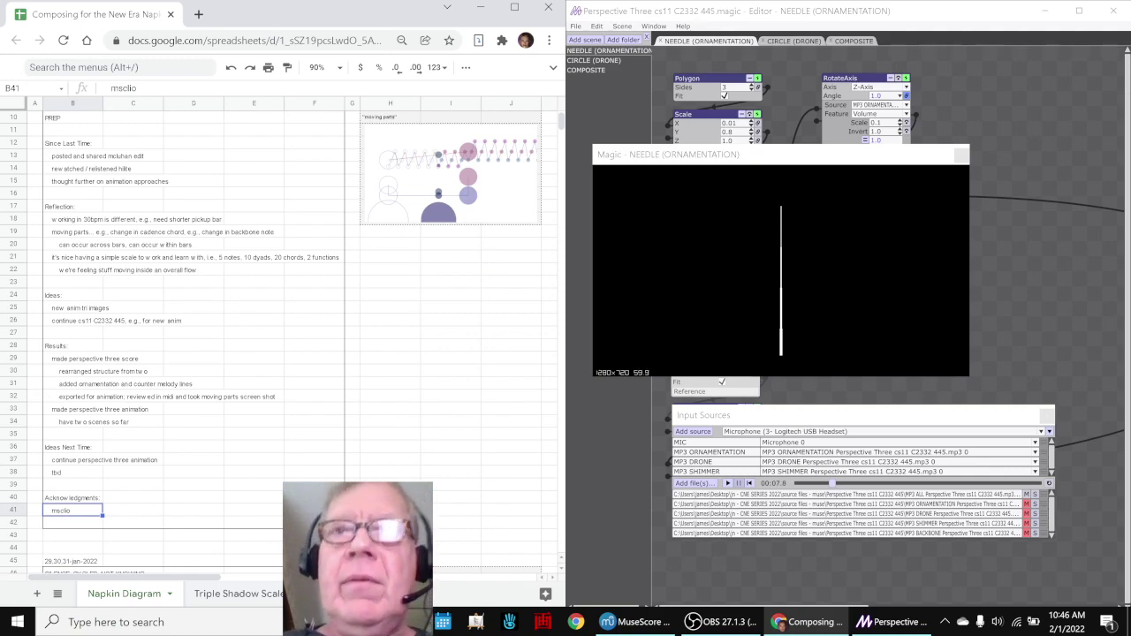
{"action": "left_click", "coordinate": [694, 622]}
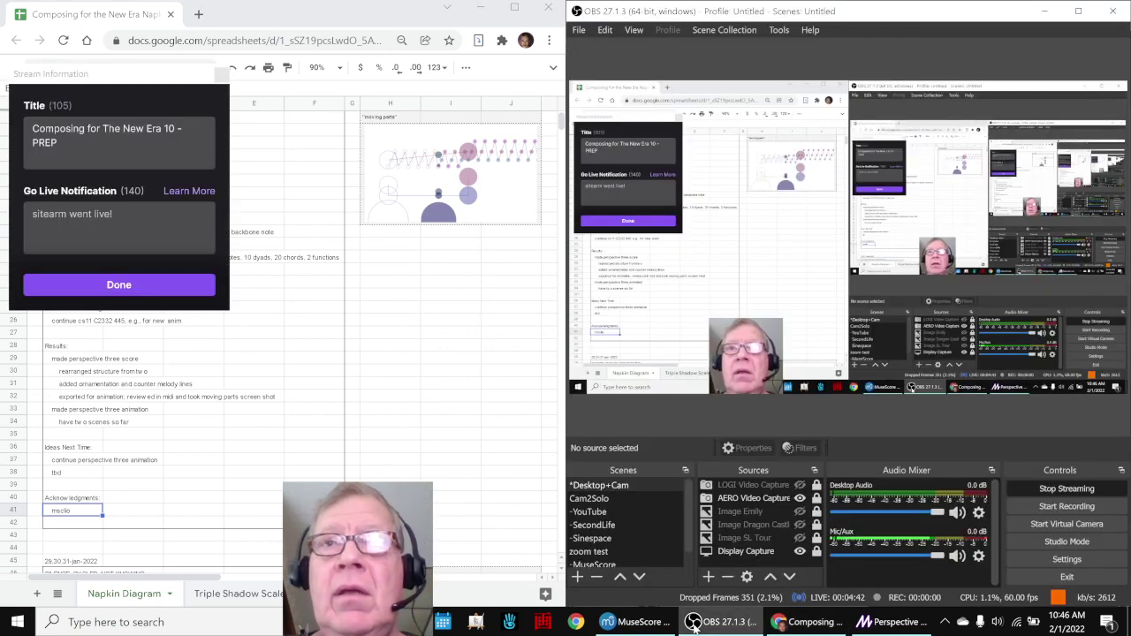